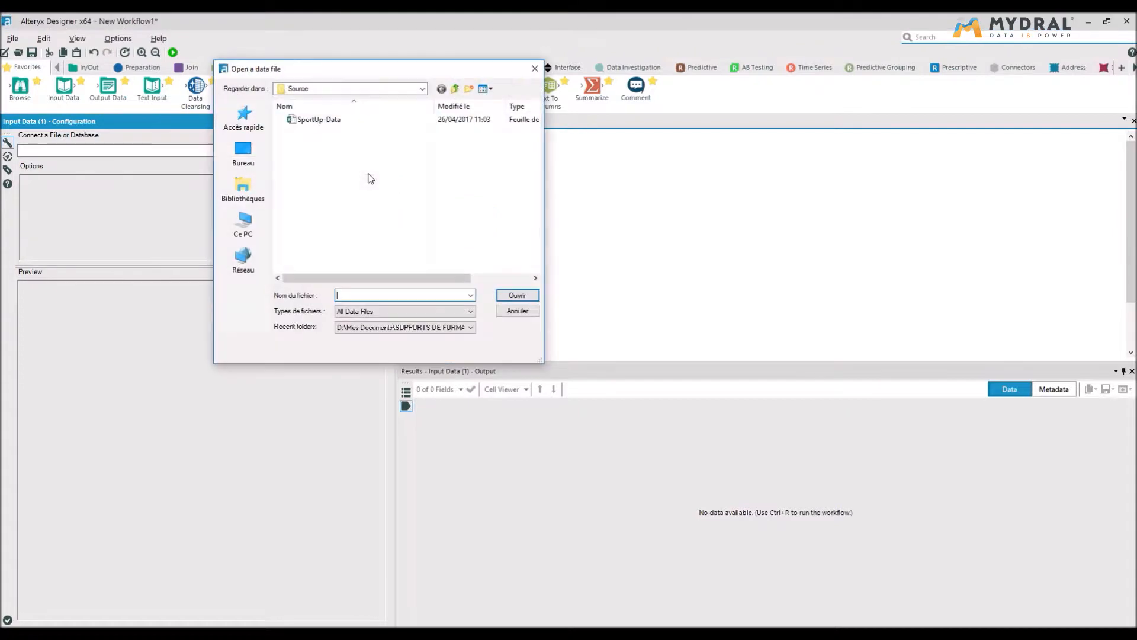
# Step: Connect the Input Data tool to the Commande$ sheet of the SportUp-Data workbook
pyautogui.doubleClick(334, 123)
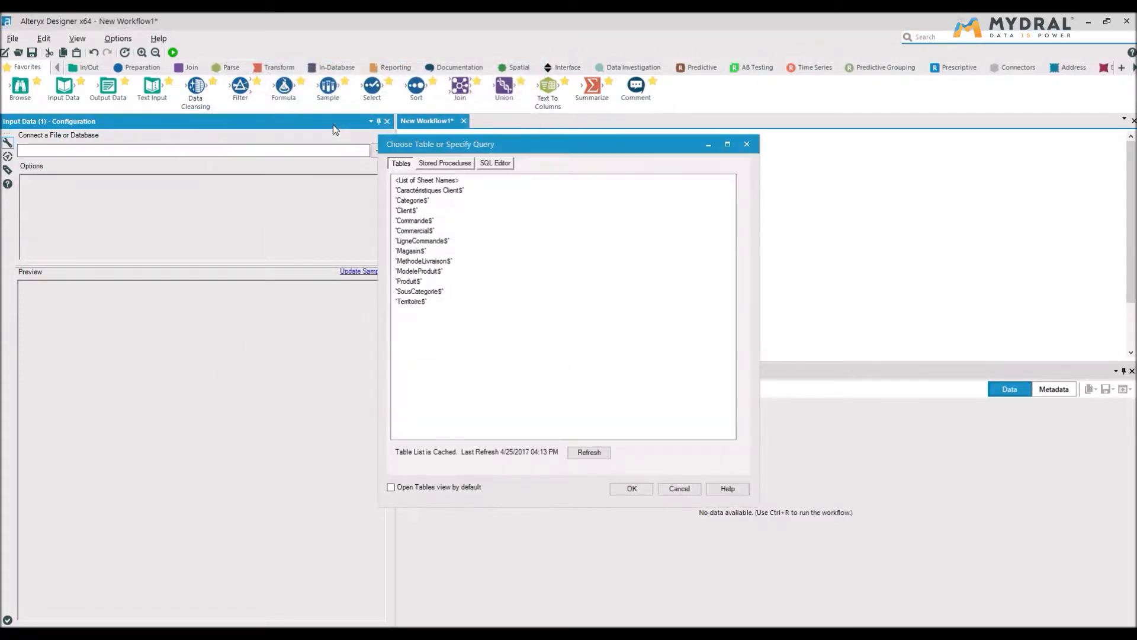
pyautogui.doubleClick(415, 220)
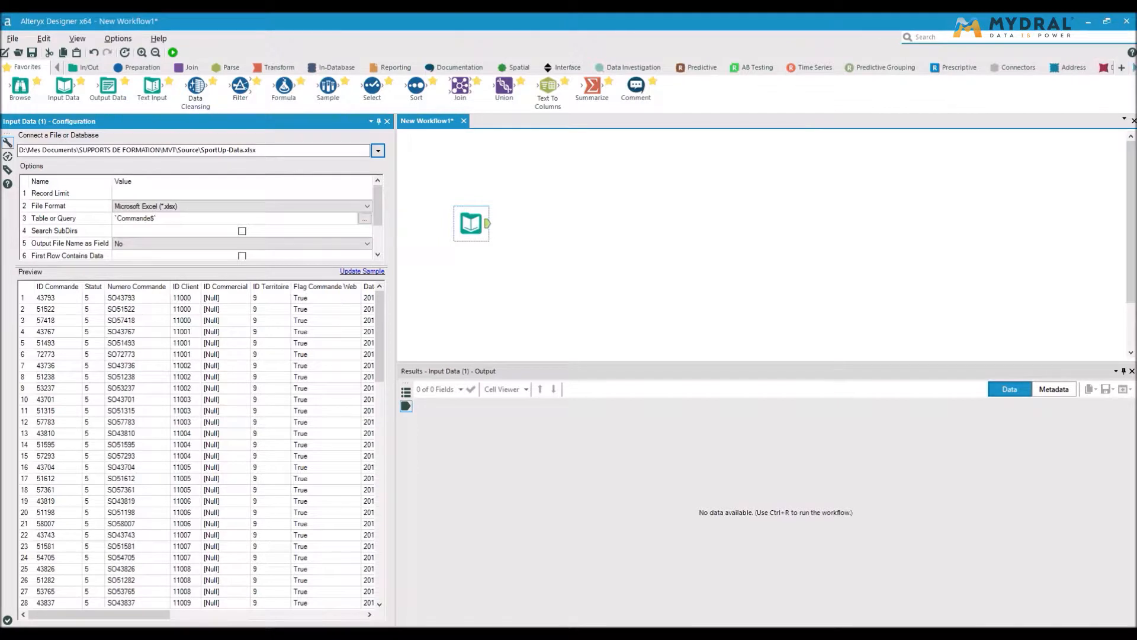
# Step: Add a Field Info tool connected after the Input Data tool and run the workflow
pyautogui.click(1135, 68)
pyautogui.click(1135, 68)
pyautogui.click(1135, 68)
pyautogui.click(1135, 68)
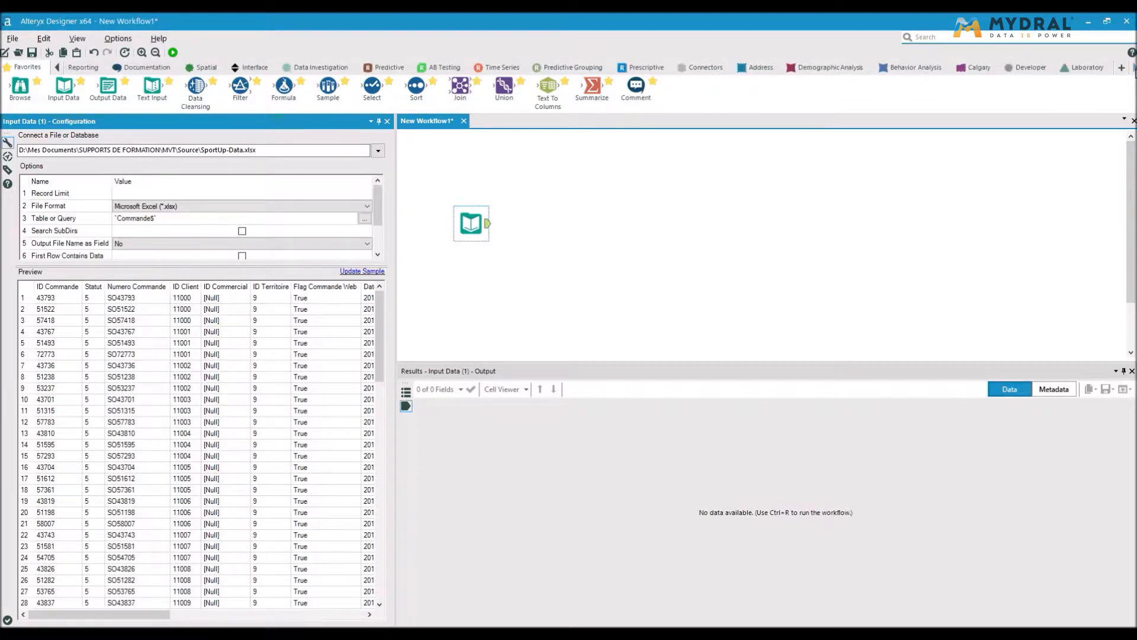
pyautogui.click(1029, 72)
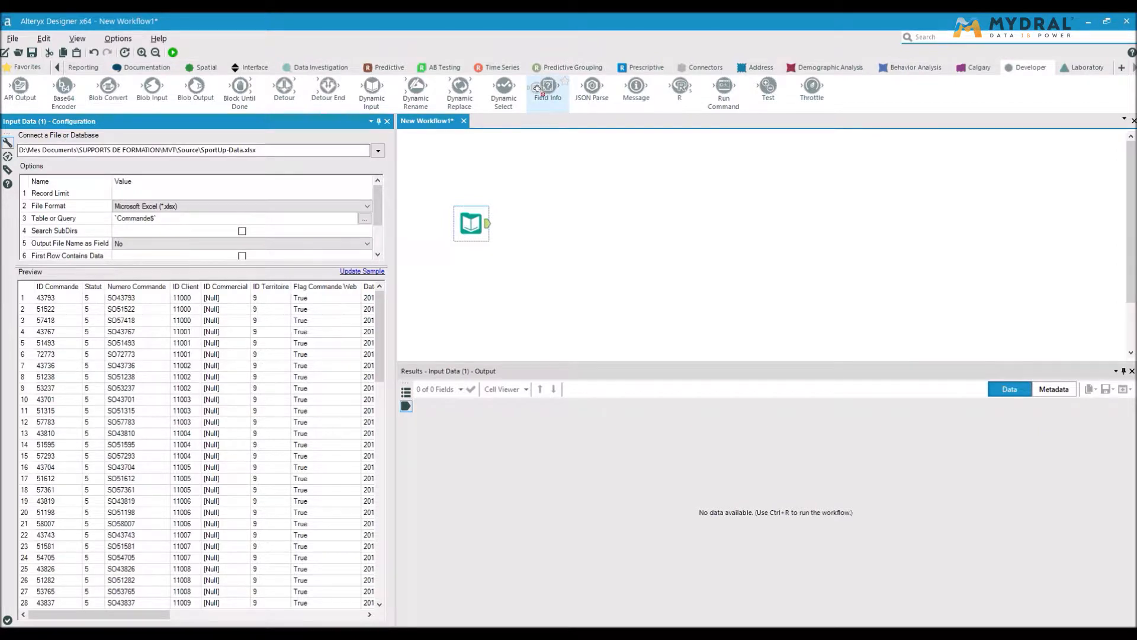
pyautogui.moveTo(546, 95); pyautogui.dragTo(549, 223)
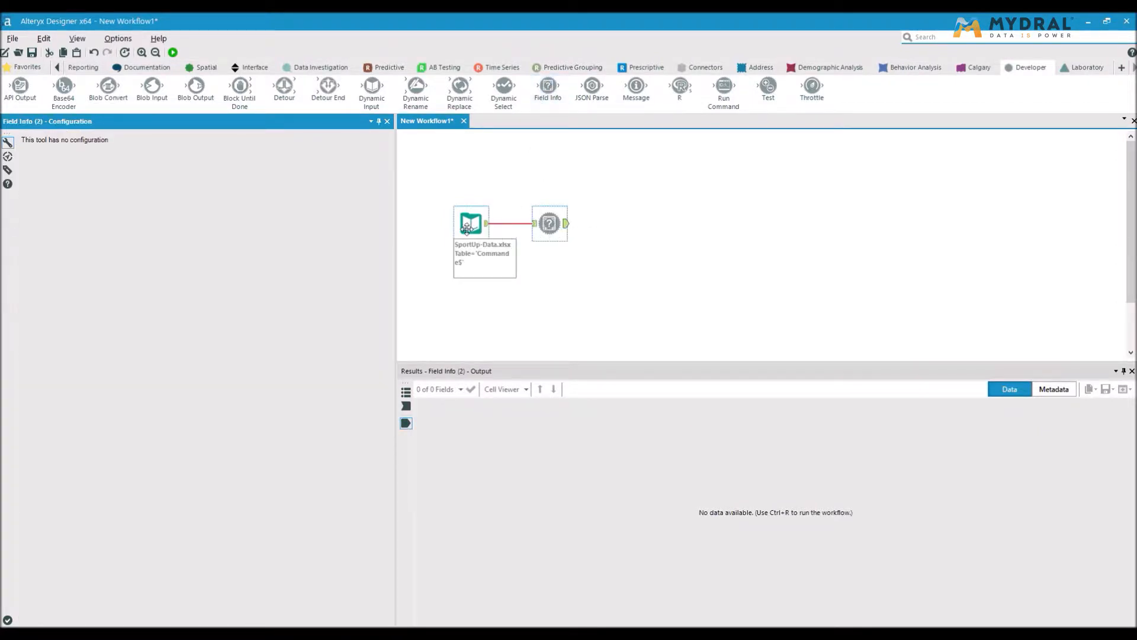
pyautogui.click(173, 52)
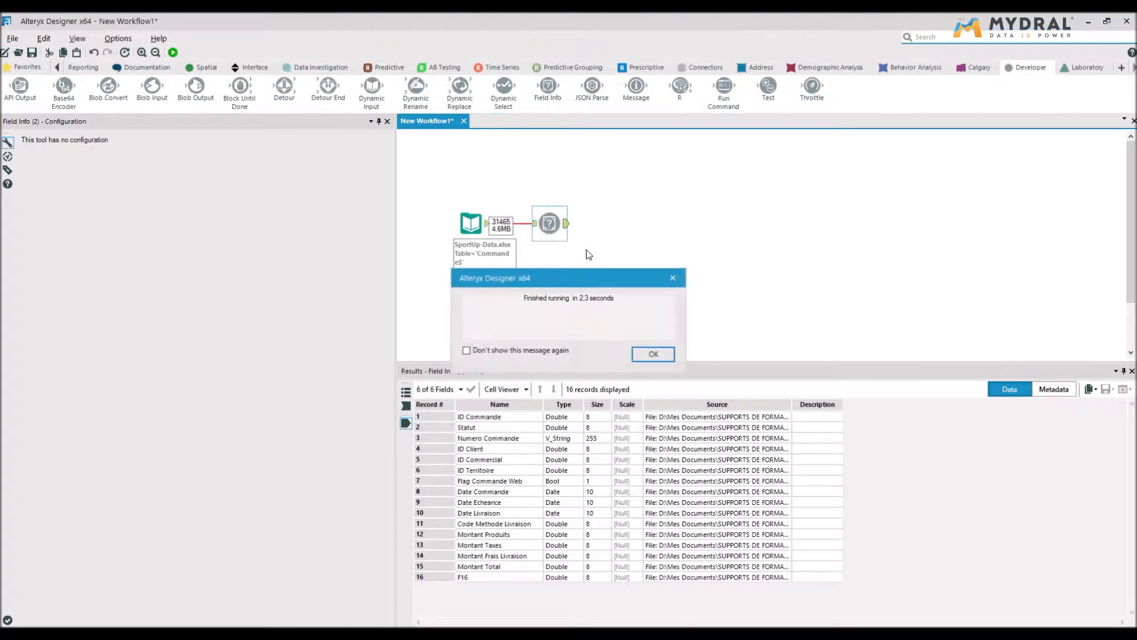
pyautogui.click(654, 353)
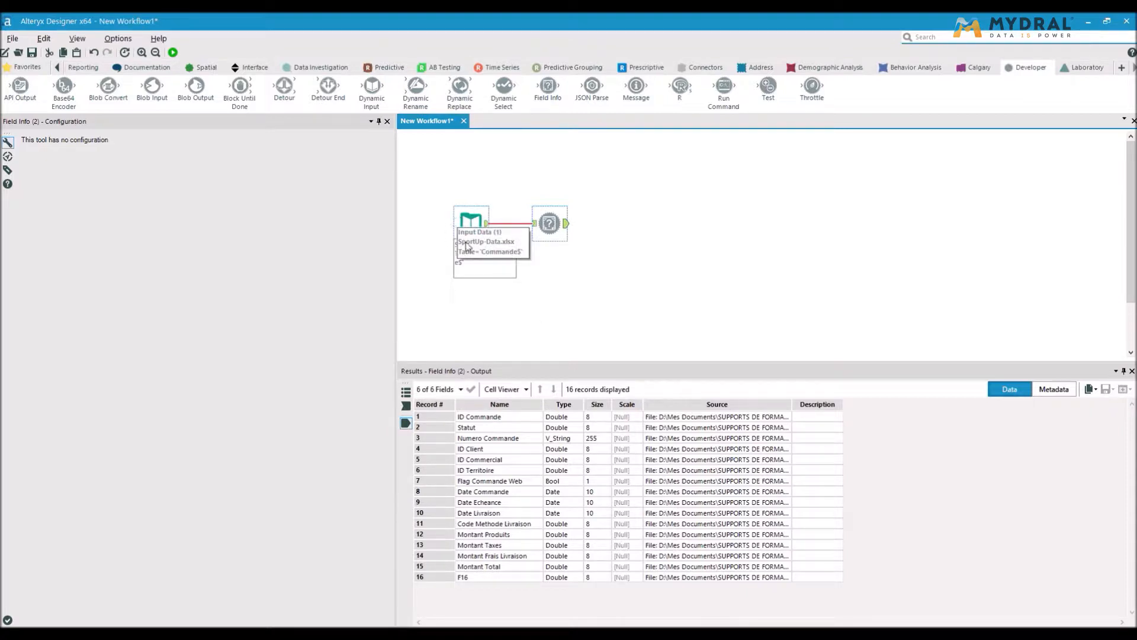
# Step: Examine the name, type, source and scale of the fields in the Field Info output
pyautogui.click(500, 419)
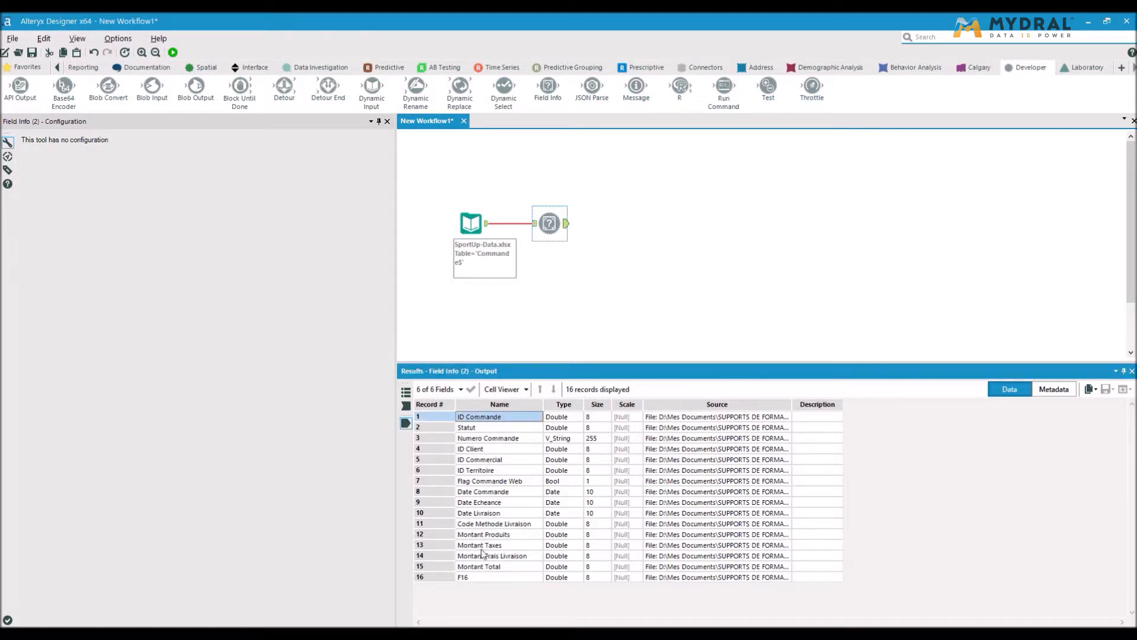
pyautogui.click(564, 420)
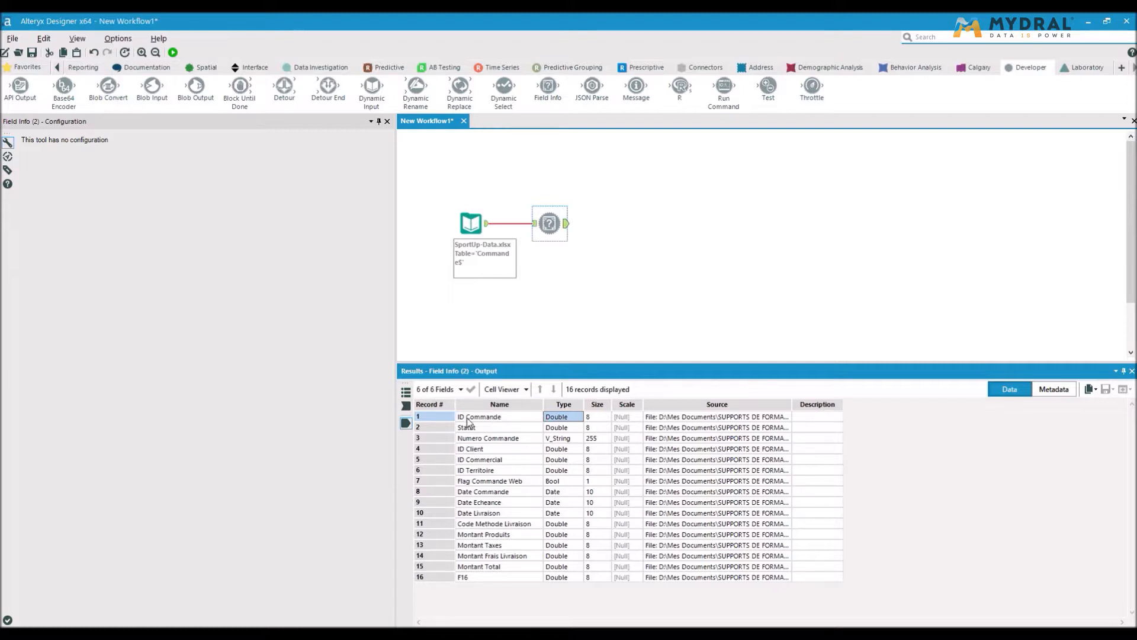
pyautogui.click(728, 427)
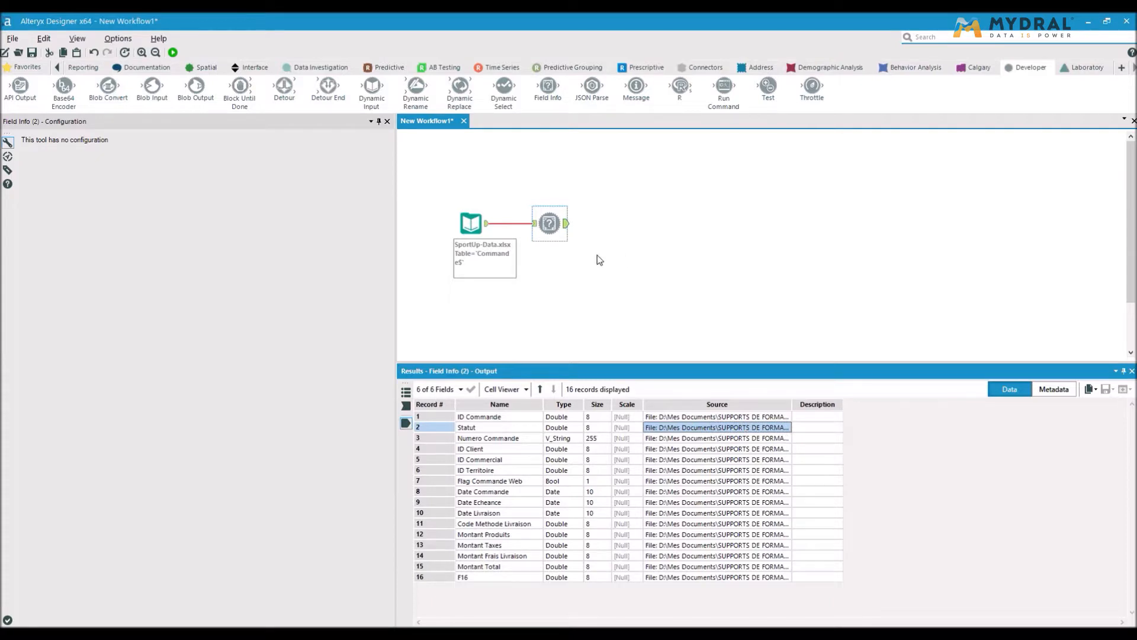
pyautogui.click(623, 407)
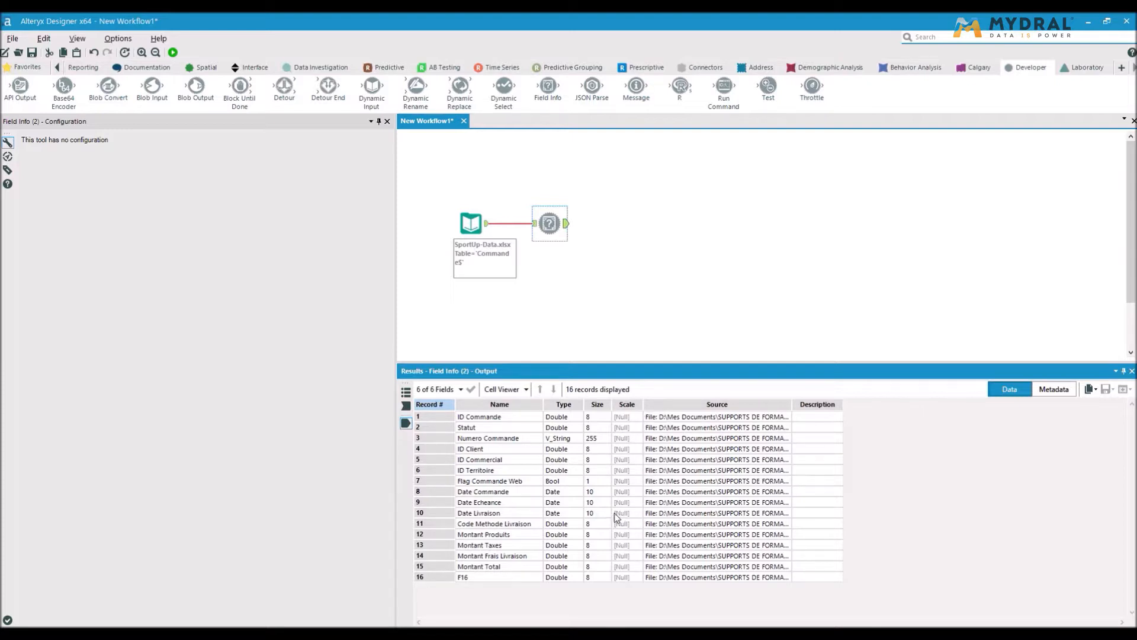
pyautogui.click(626, 573)
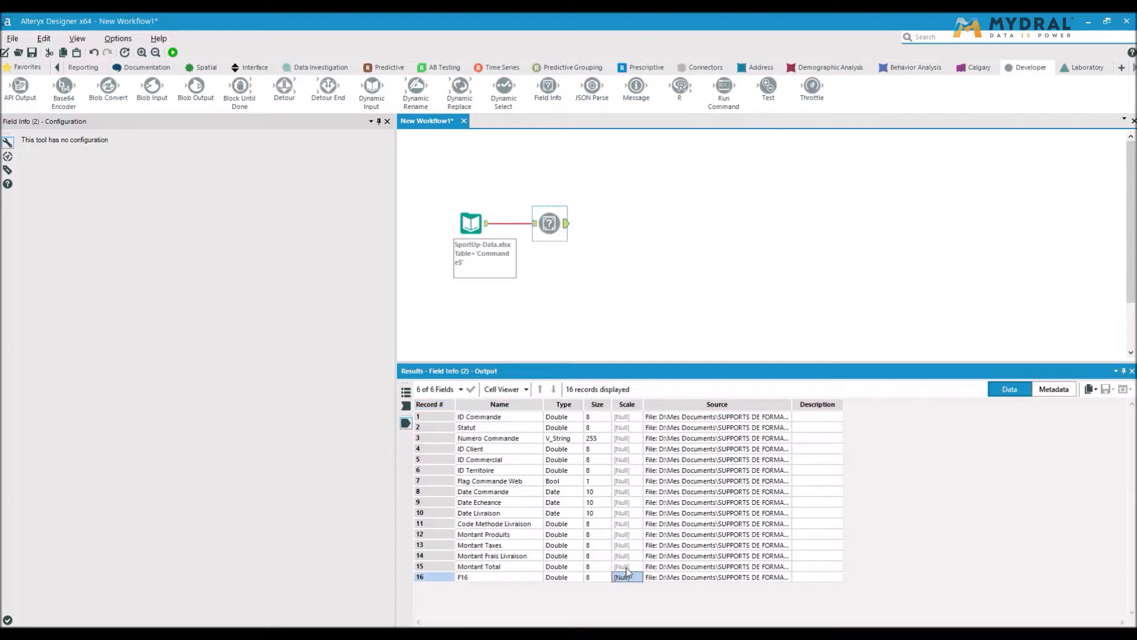
pyautogui.click(627, 567)
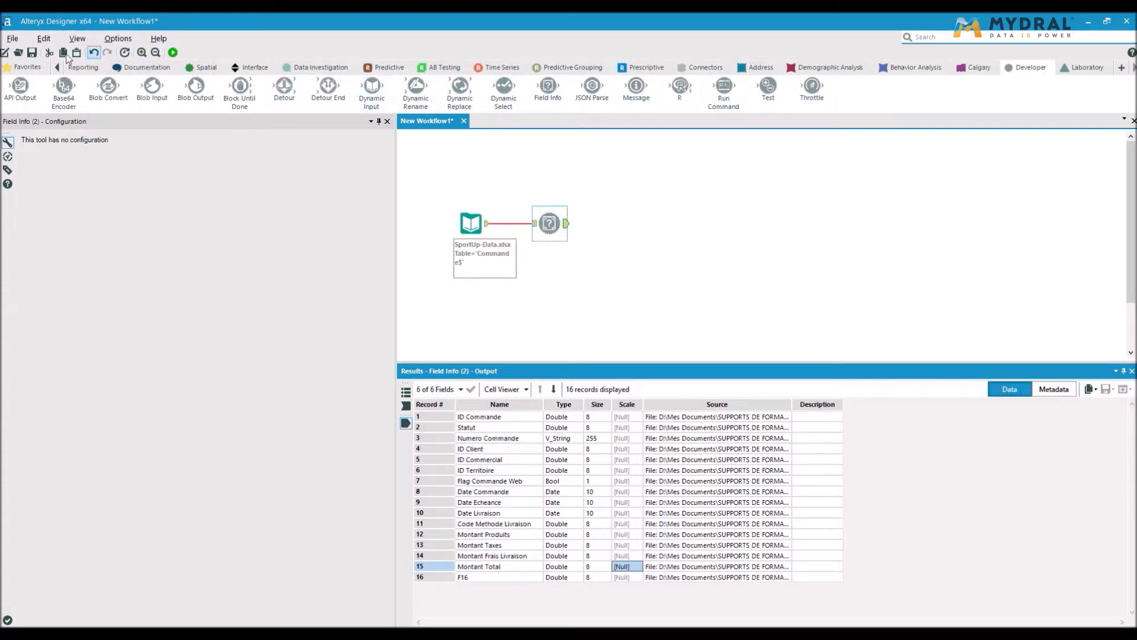
# Step: Insert a Select tool between Input Data and Field Info, and change the Montant Total field's type to FixedDecimal
pyautogui.click(28, 67)
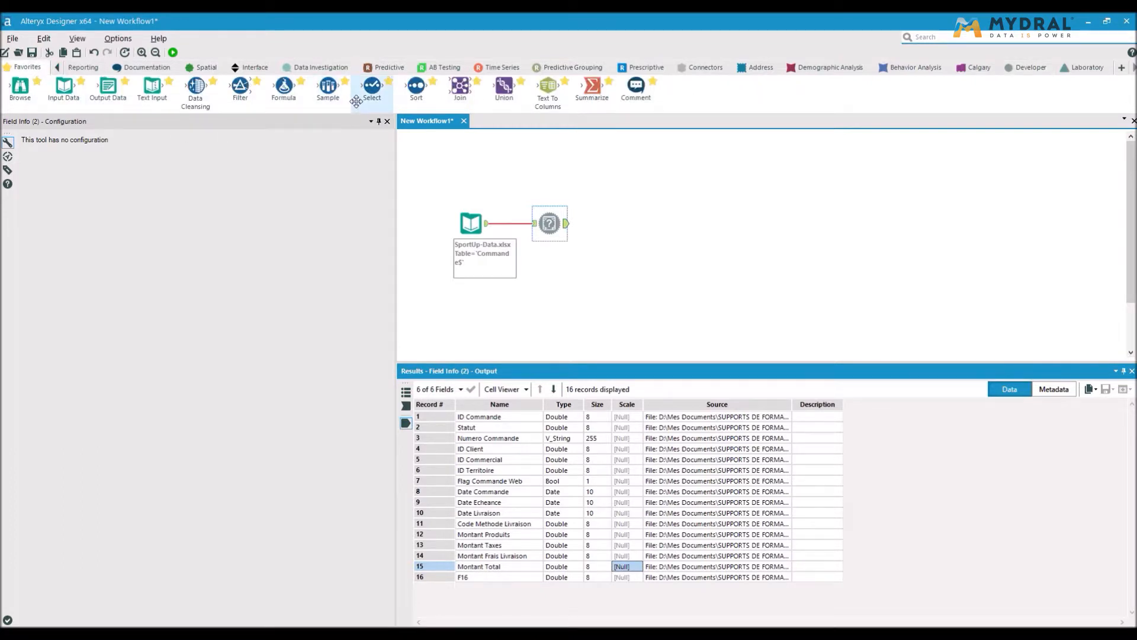
pyautogui.moveTo(350, 94); pyautogui.dragTo(510, 221)
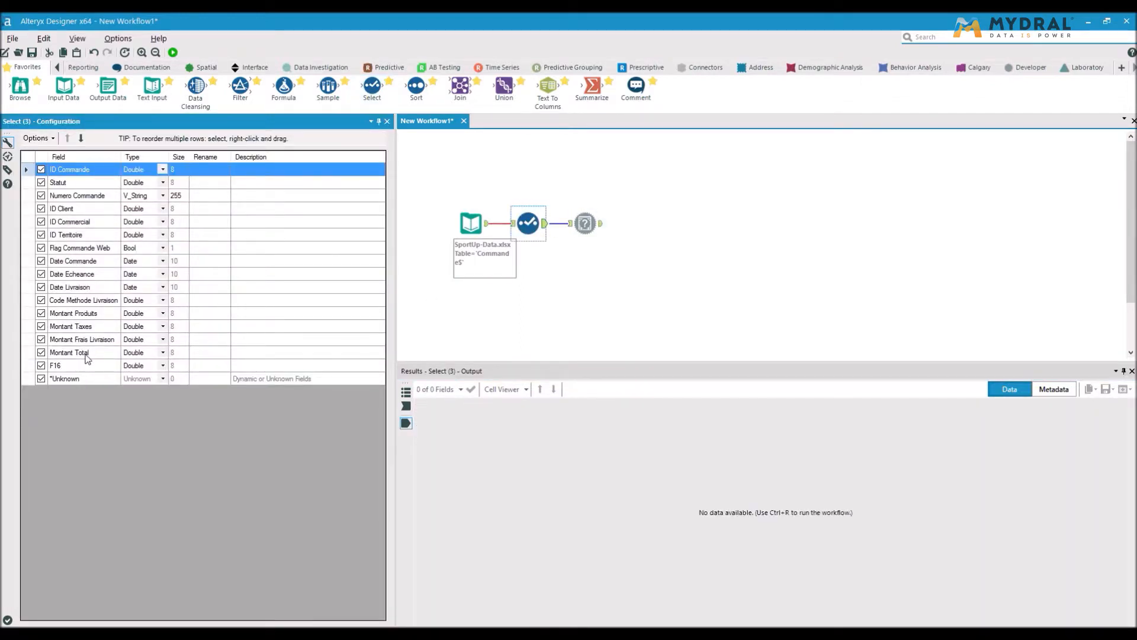
pyautogui.click(161, 353)
pyautogui.click(161, 353)
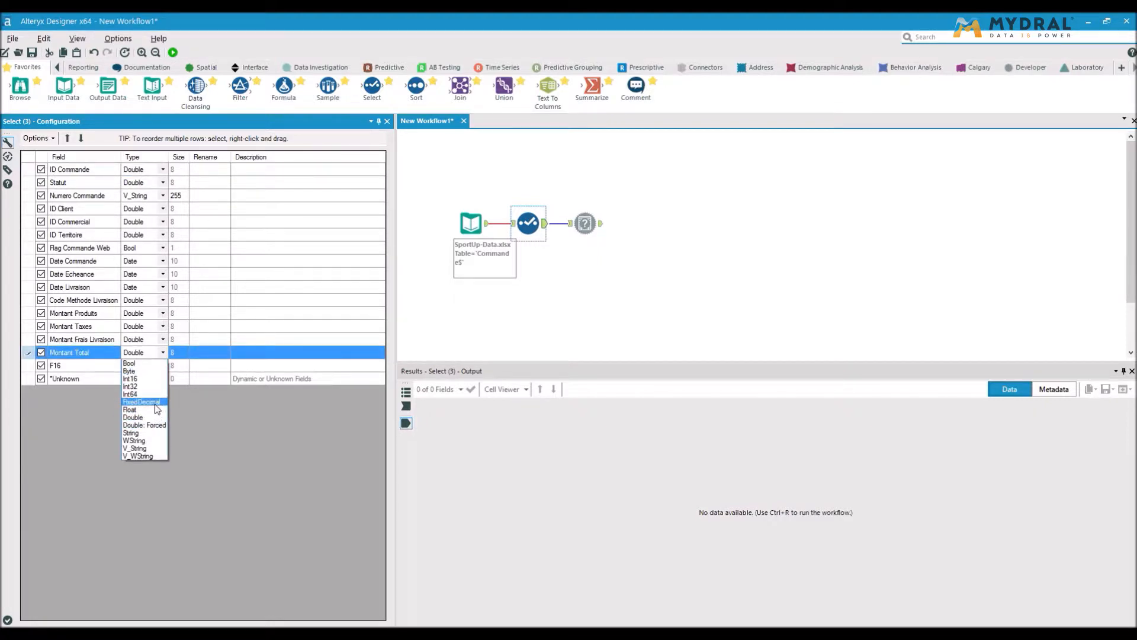
pyautogui.click(155, 404)
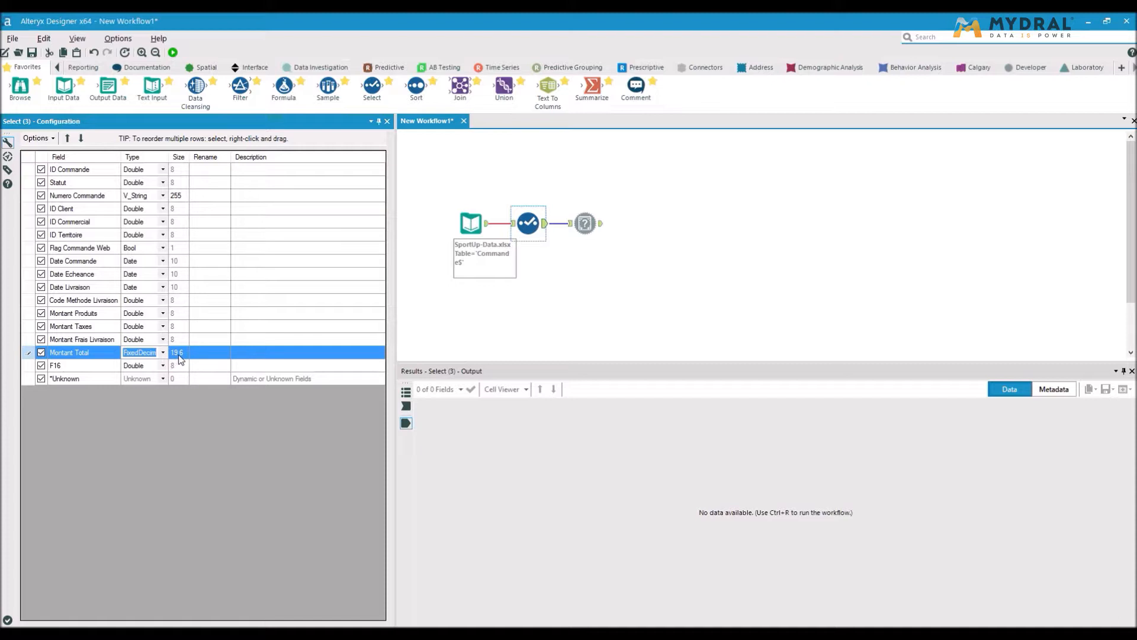
pyautogui.click(528, 272)
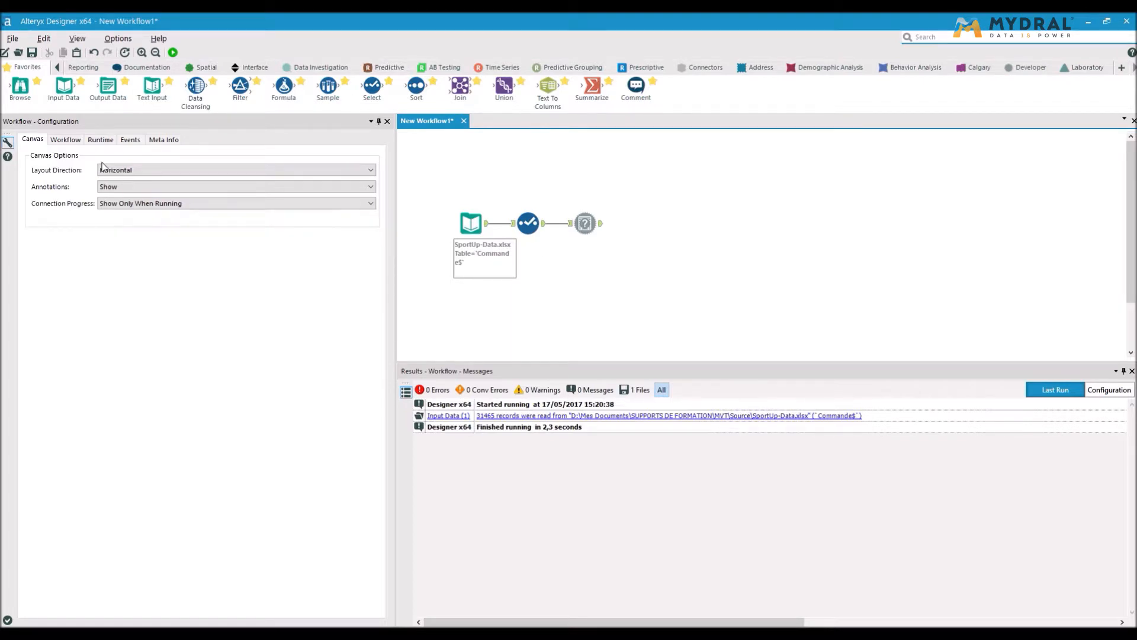
# Step: Add a Browse tool connected after Field Info and run the workflow
pyautogui.moveTo(36, 85); pyautogui.dragTo(647, 214)
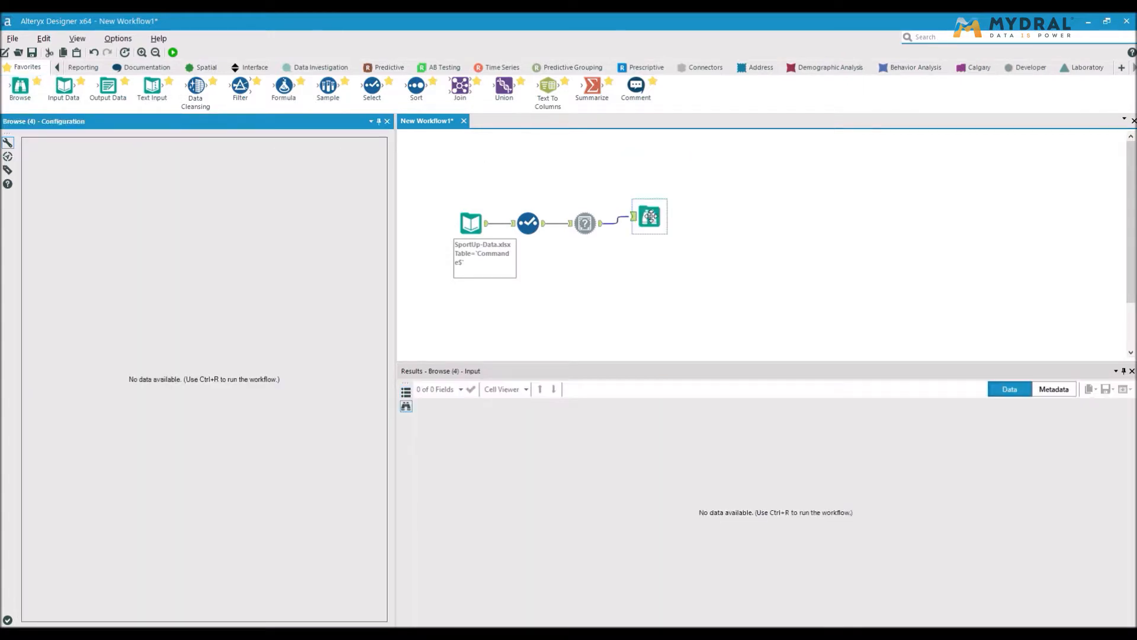
pyautogui.click(172, 52)
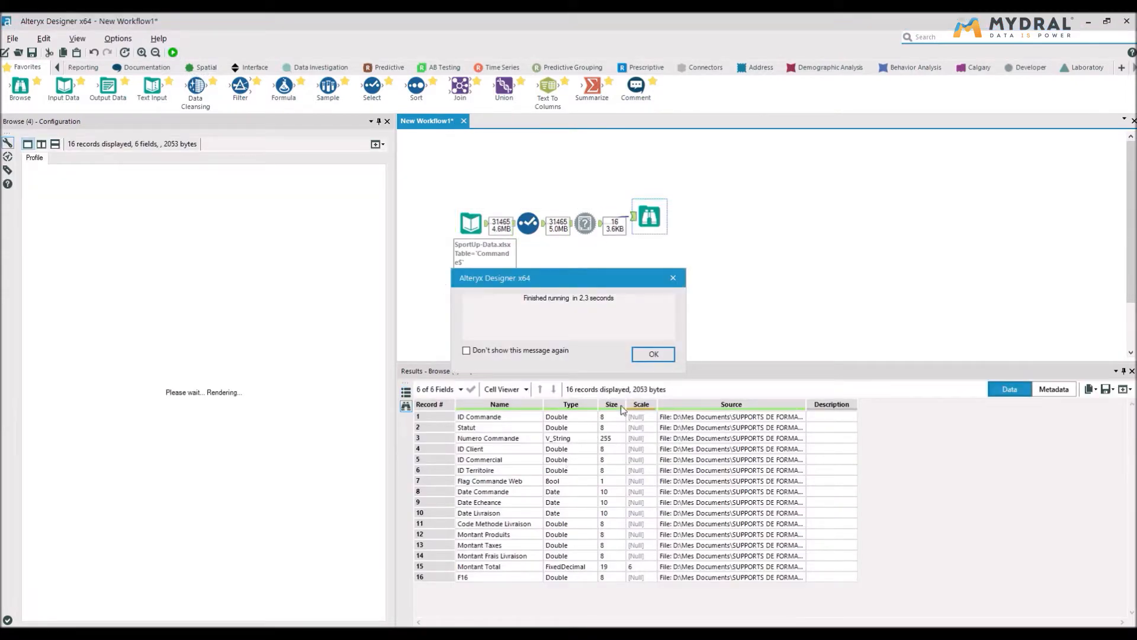
pyautogui.click(654, 354)
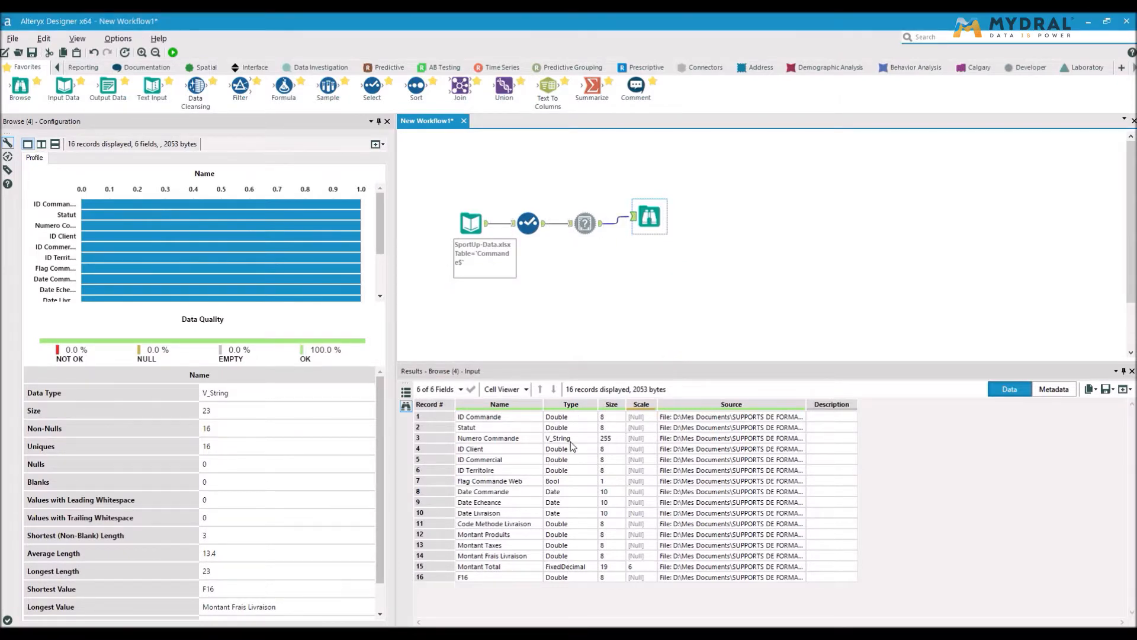
# Step: Check the type, size and scale of Montant Total in the Browse results
pyautogui.click(574, 565)
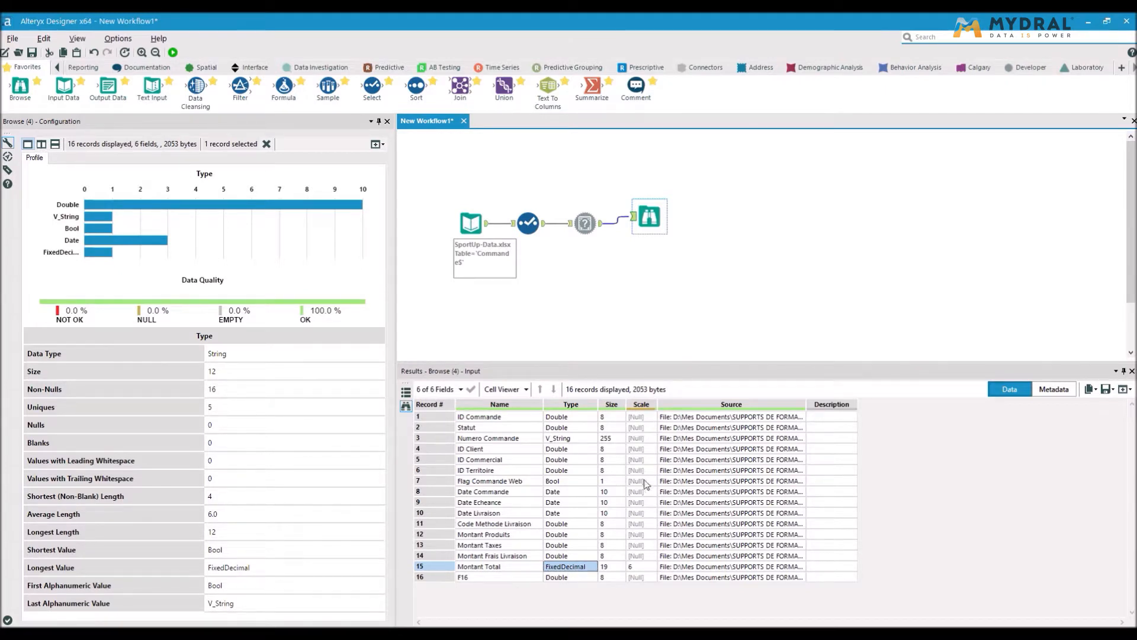
pyautogui.click(610, 567)
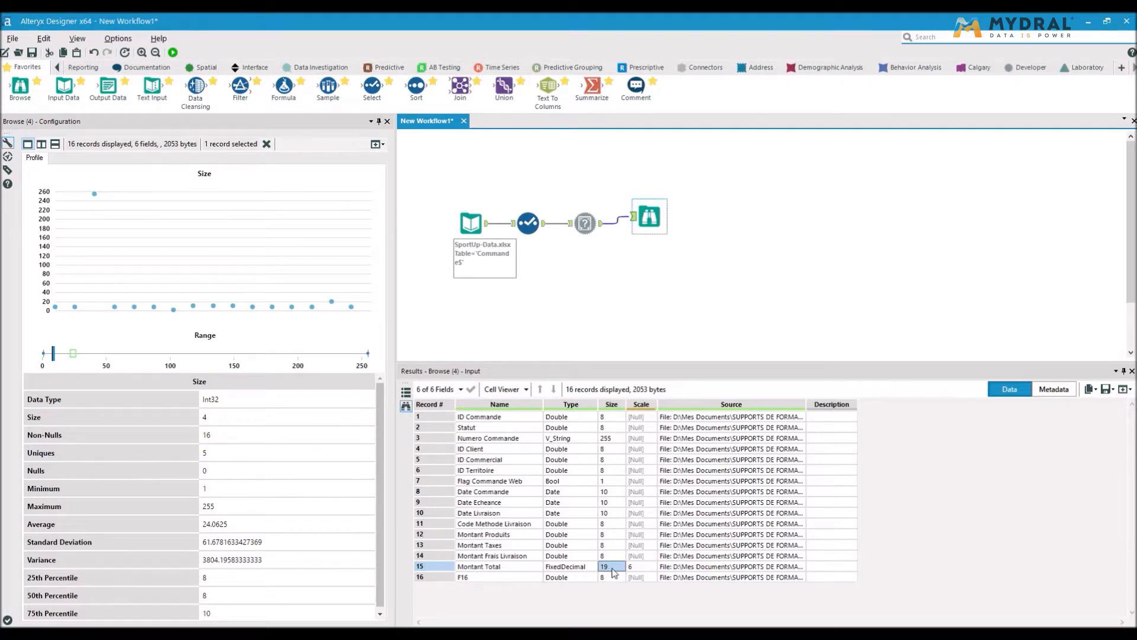
pyautogui.click(649, 567)
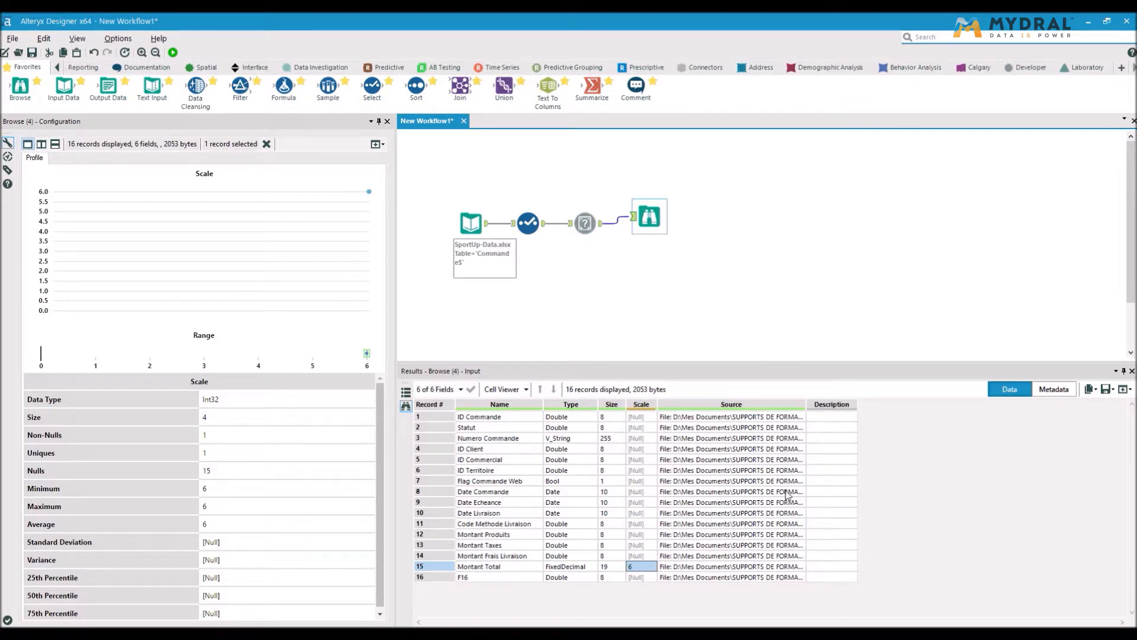
# Step: Give Montant Total the description "PRIX DU PRODUIT+FRAIS DE LIVRAISON+TAXES" in the Select tool and rerun the workflow
pyautogui.click(535, 223)
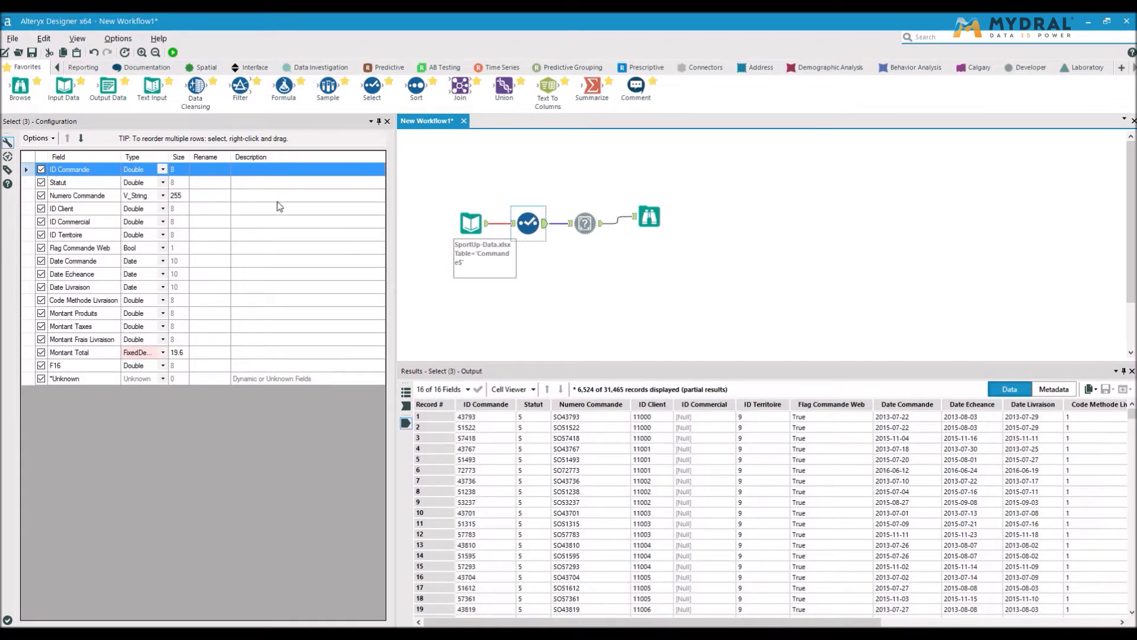
pyautogui.click(264, 356)
pyautogui.click(263, 353)
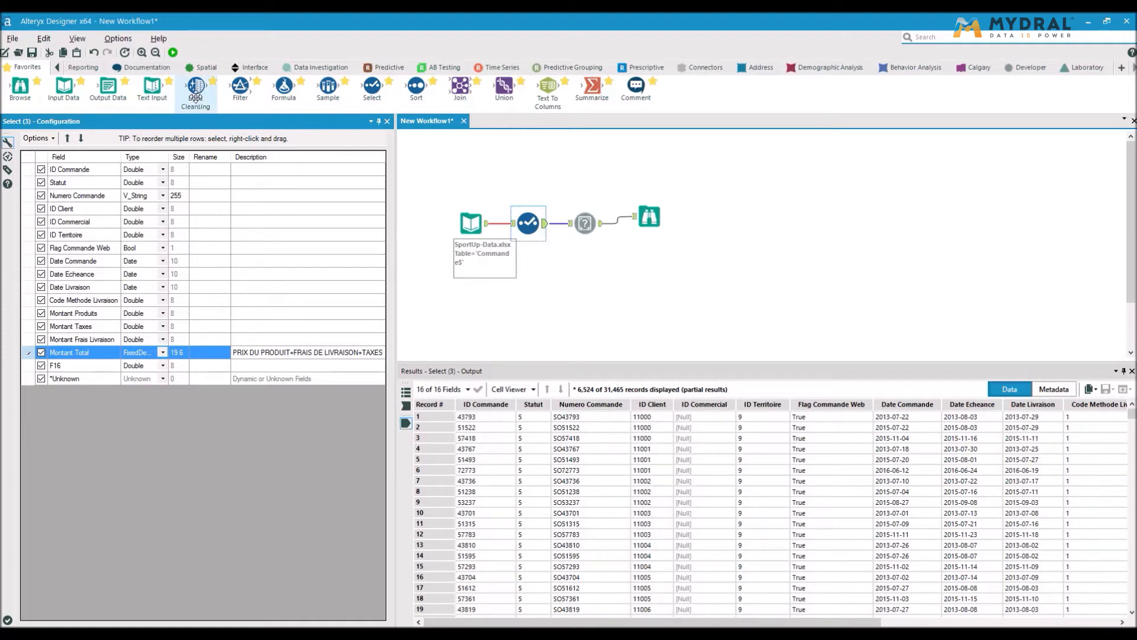
pyautogui.click(172, 53)
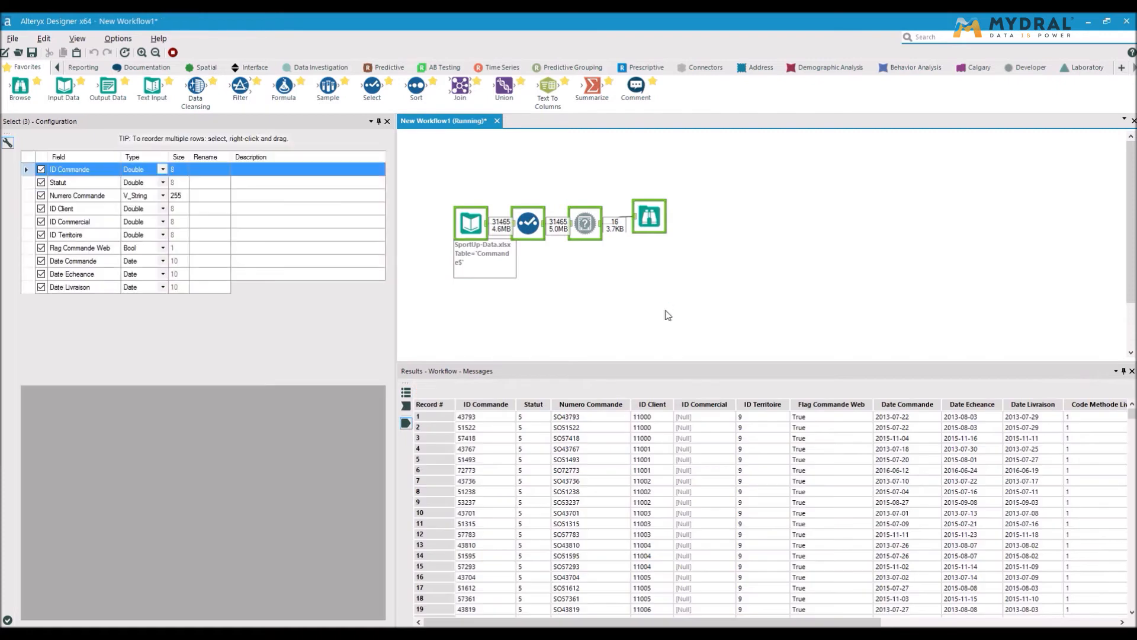
pyautogui.click(656, 355)
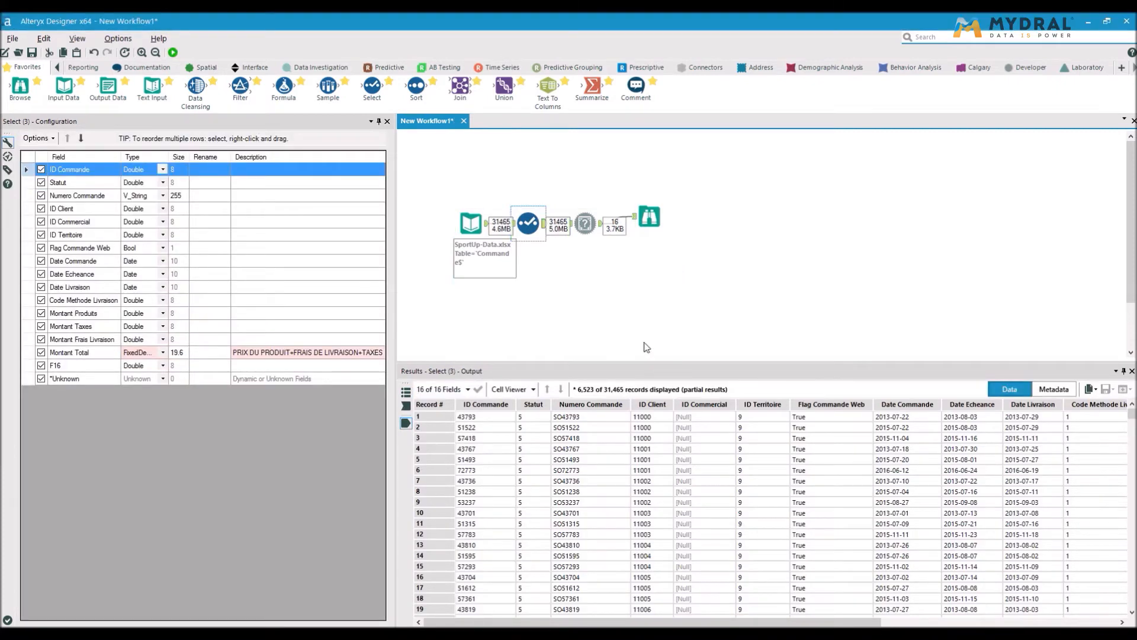
# Step: Review the Montant Total description in the Field Info tool's output
pyautogui.click(586, 229)
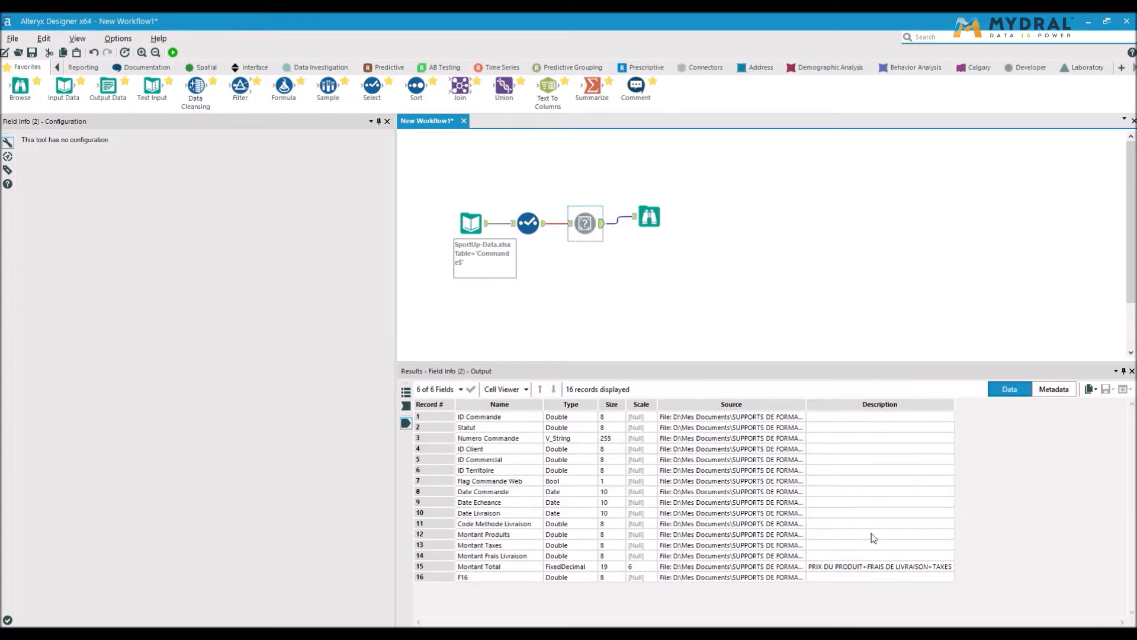
pyautogui.click(872, 570)
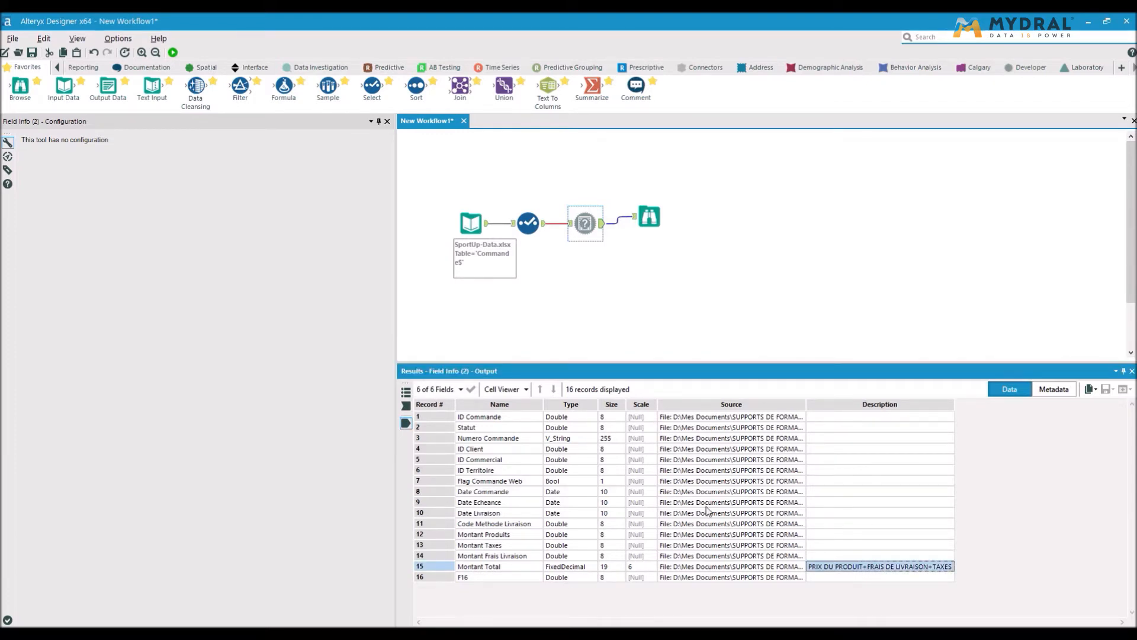
pyautogui.click(751, 250)
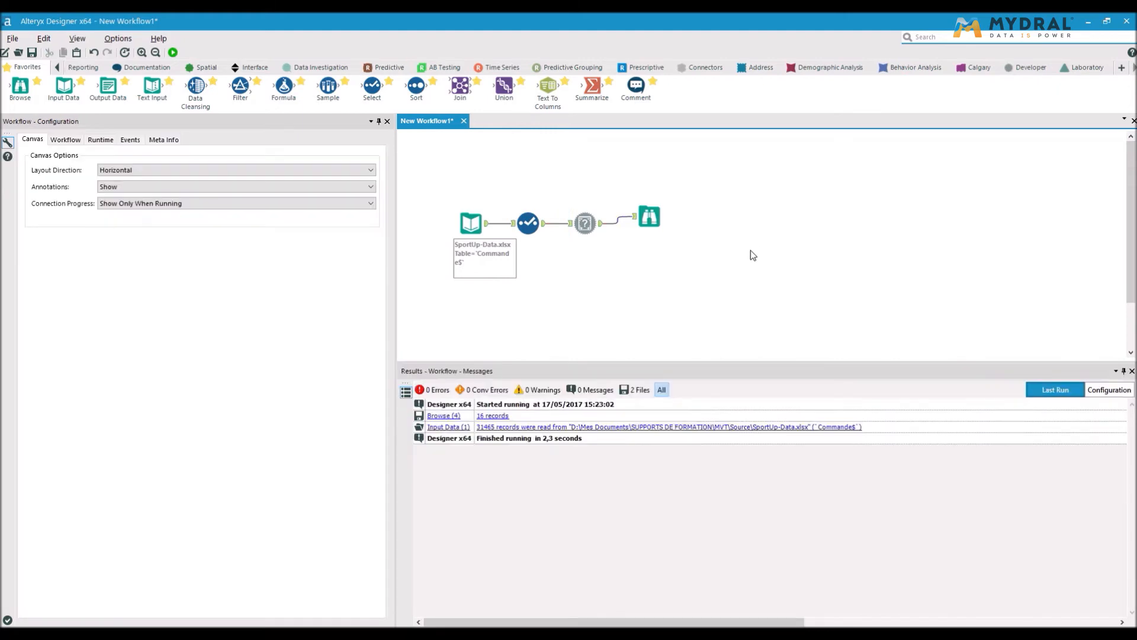
pyautogui.click(578, 231)
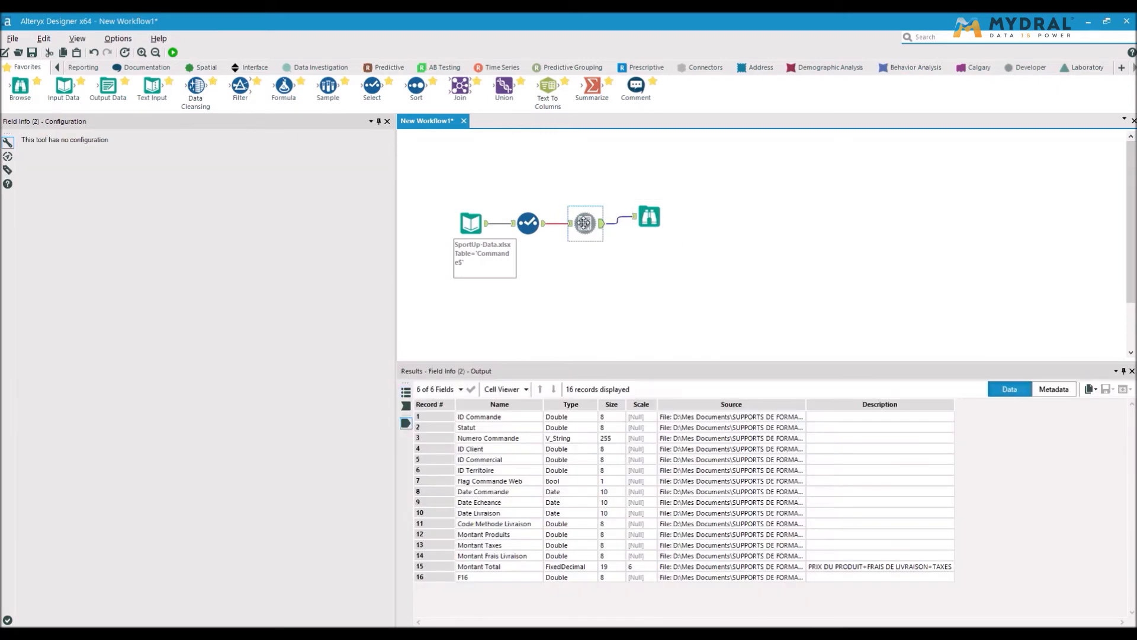
pyautogui.click(671, 279)
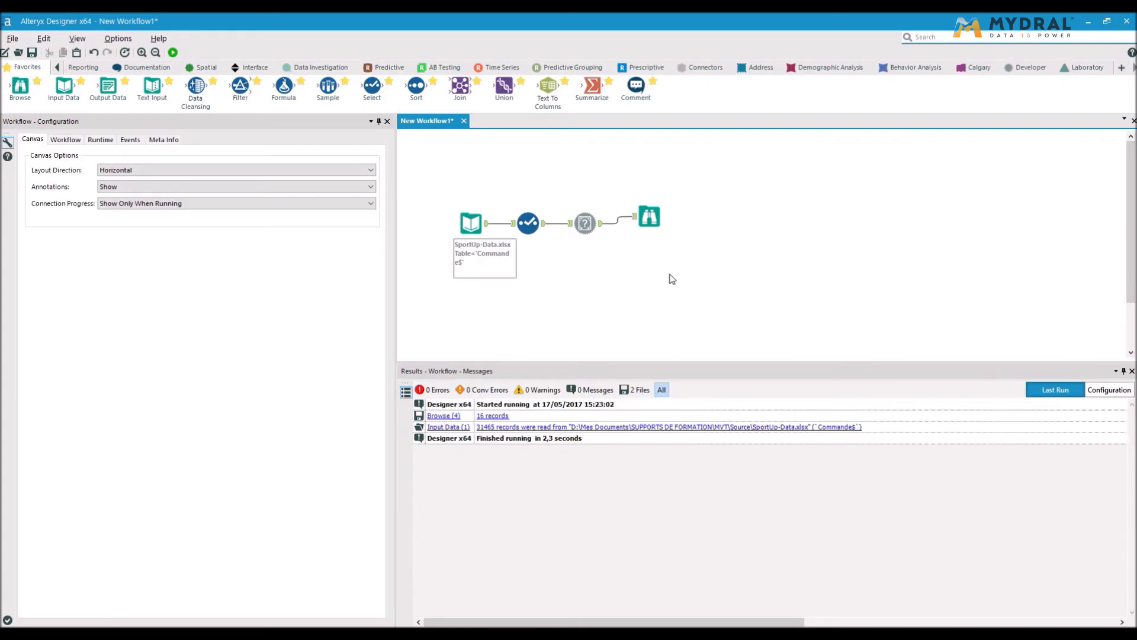